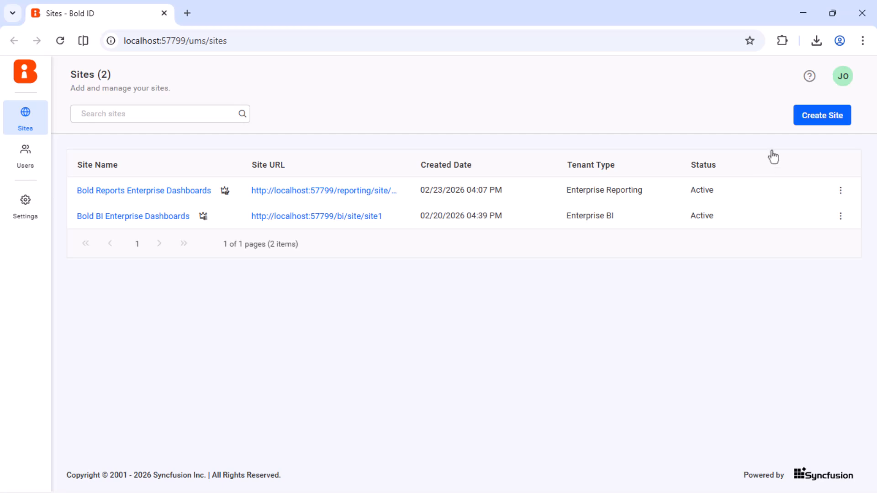
Step: Start creating a new site, keeping Enterprise BI as the tenant type
{"action": "left_click", "coordinate": [817, 117]}
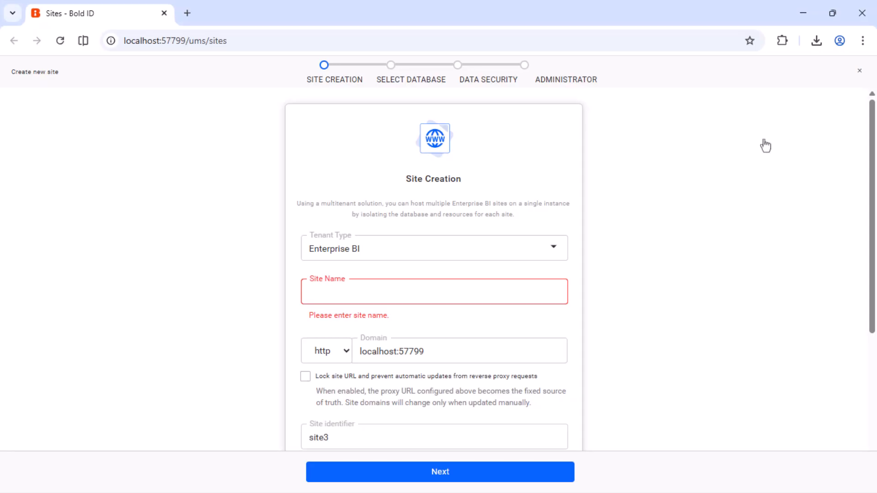
{"action": "left_click", "coordinate": [554, 247]}
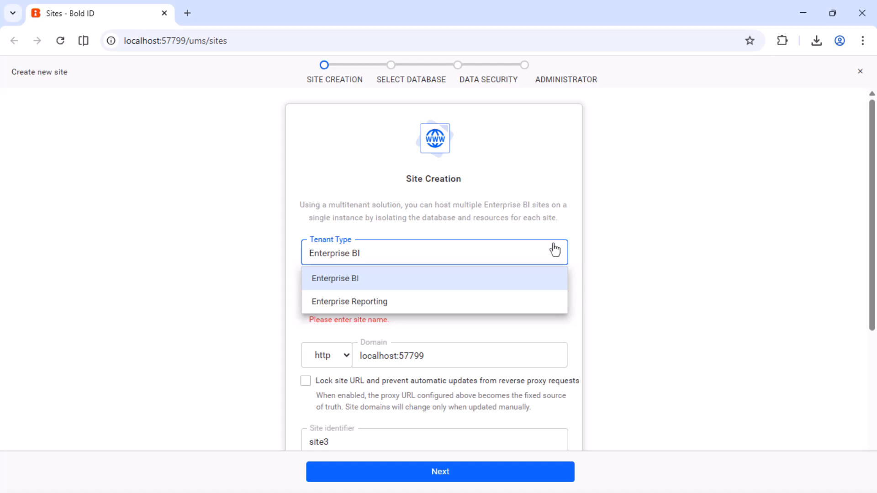
{"action": "left_click", "coordinate": [573, 254]}
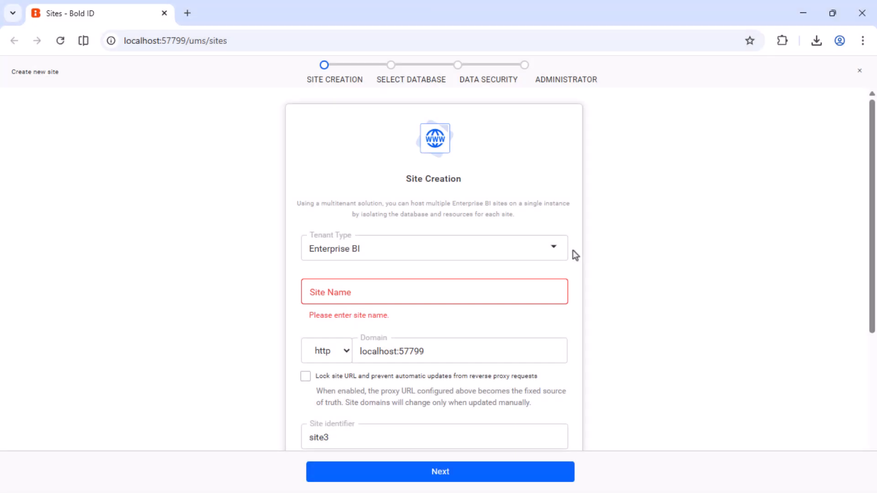
Step: Name the new site "BI Dashboards"
{"action": "left_click", "coordinate": [549, 291]}
{"action": "type", "text": "BI Dashboards"}
{"action": "left_click", "coordinate": [542, 313]}
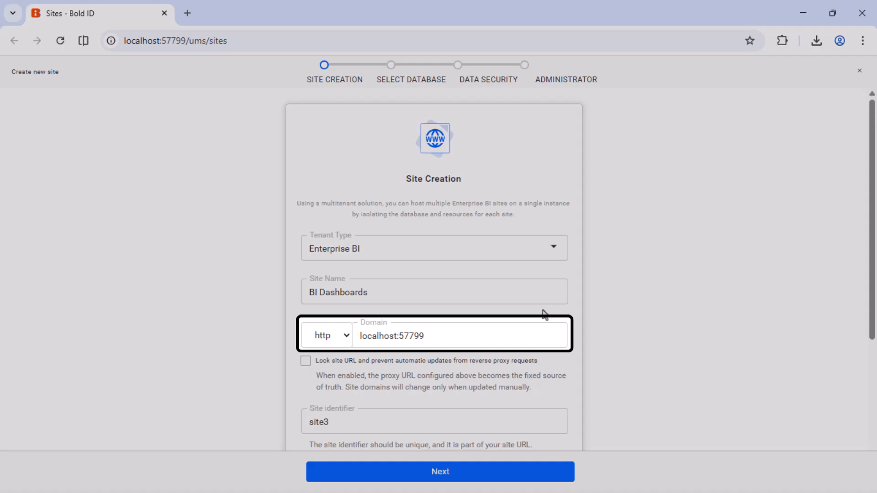
Step: Leave the inherited global settings unselected and continue to the database selection step
{"action": "scroll", "coordinate": [543, 311], "scroll_direction": "down", "scroll_amount": 4}
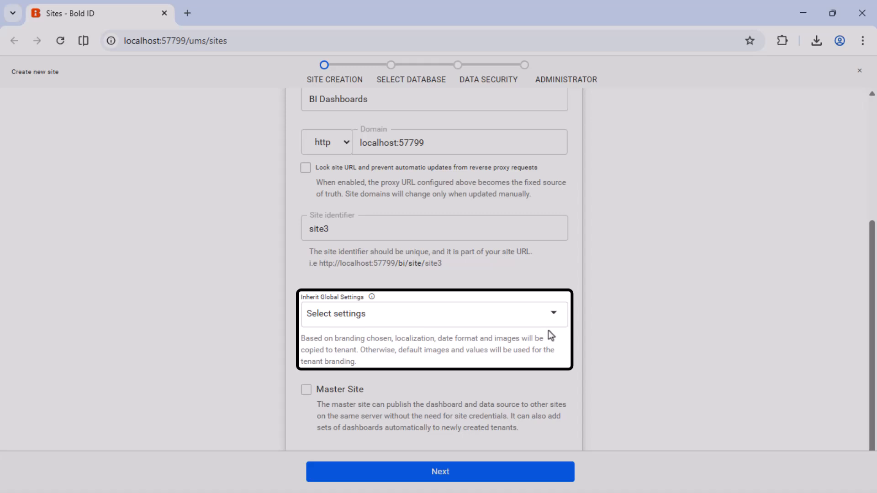
{"action": "left_click", "coordinate": [553, 315]}
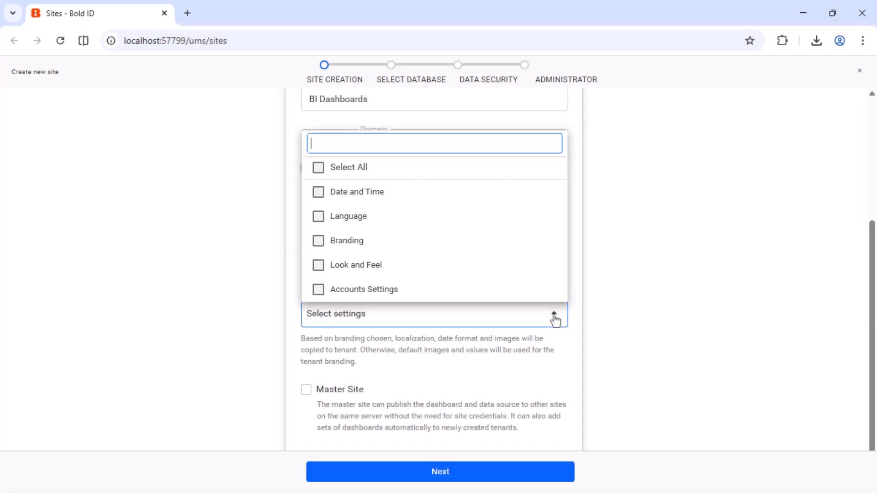
{"action": "left_click", "coordinate": [559, 337]}
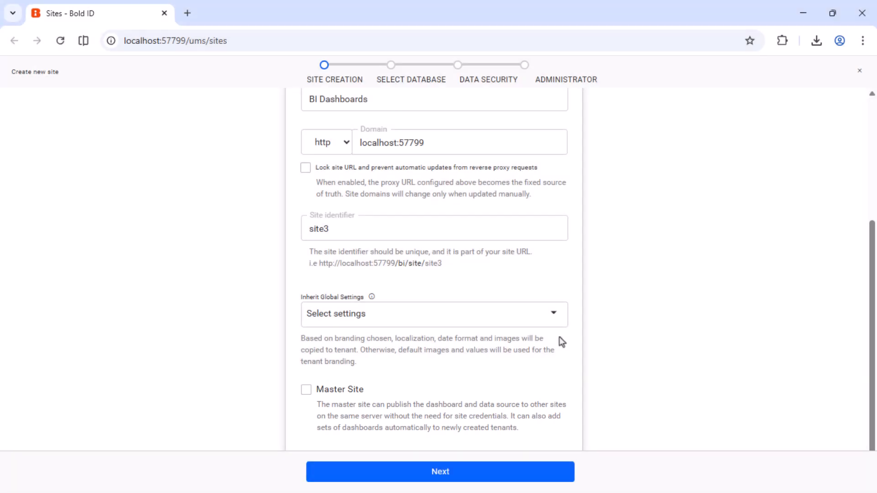
{"action": "left_click", "coordinate": [444, 476]}
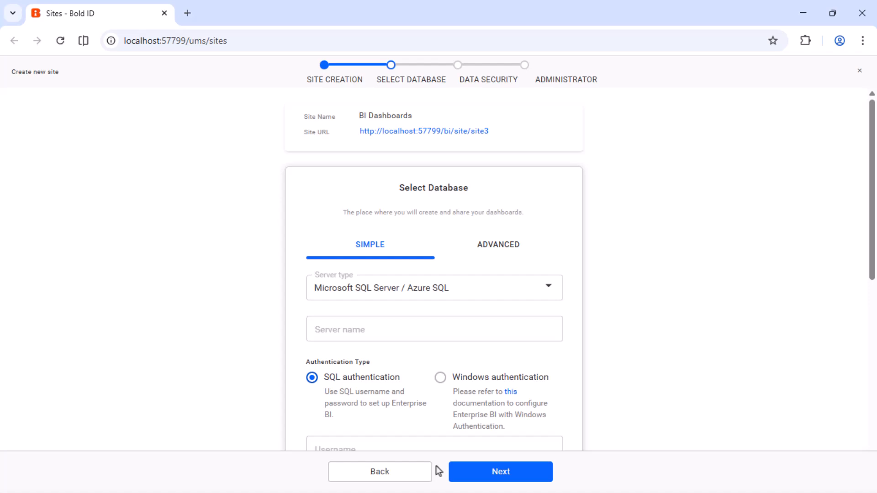
Step: Choose PostgreSQL as the server type in the simple database configuration
{"action": "left_click", "coordinate": [497, 245]}
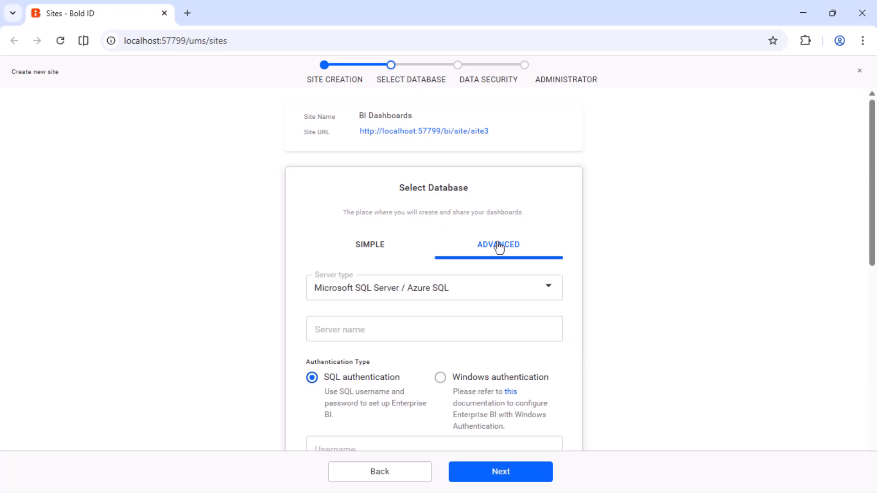
{"action": "left_click", "coordinate": [374, 244]}
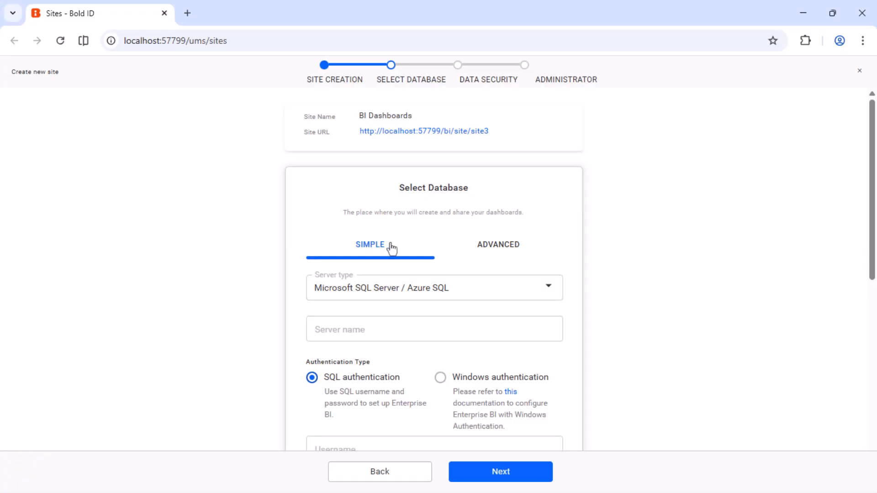
{"action": "left_click", "coordinate": [548, 287]}
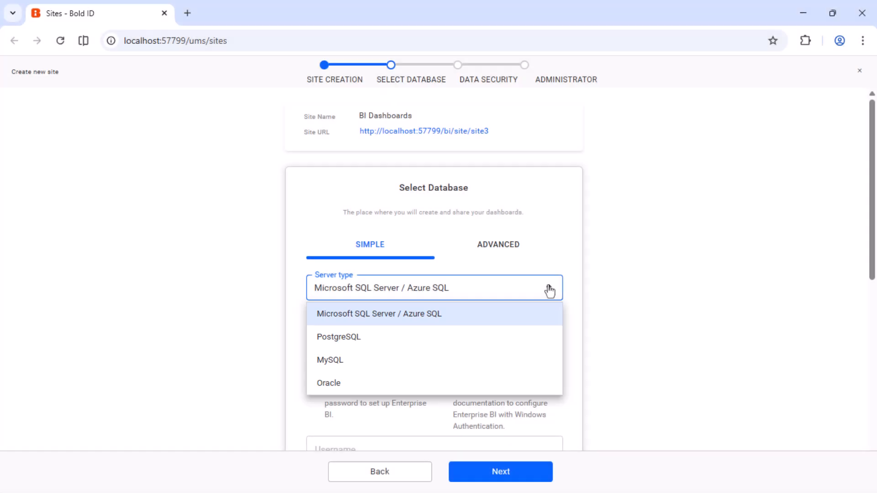
{"action": "left_click", "coordinate": [335, 339]}
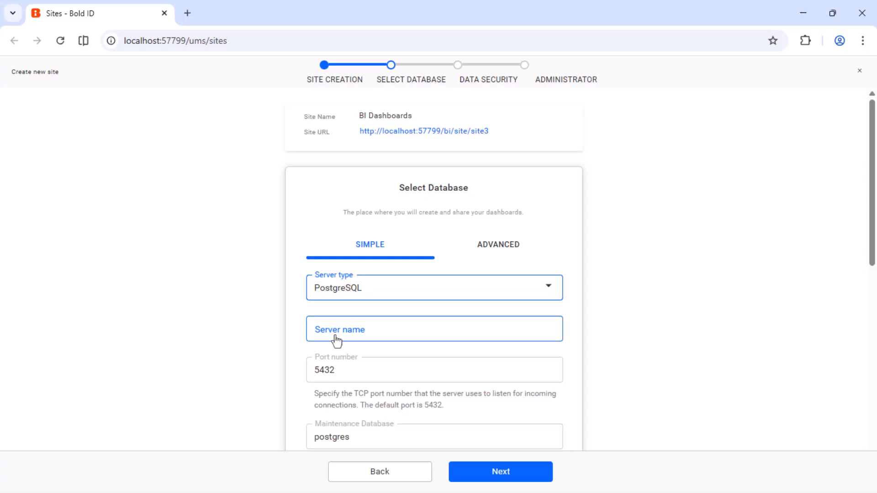
Step: Set the database server name to localhost
{"action": "left_click", "coordinate": [336, 338]}
{"action": "type", "text": "localhost"}
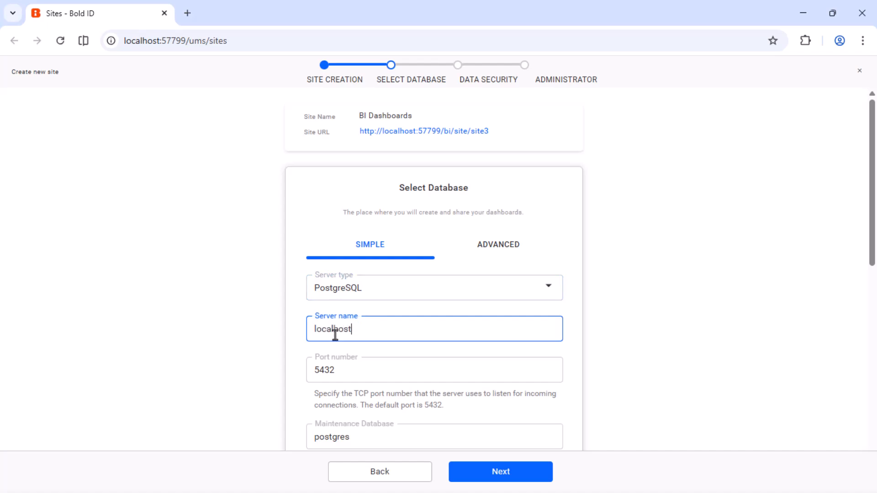
{"action": "left_click", "coordinate": [371, 348]}
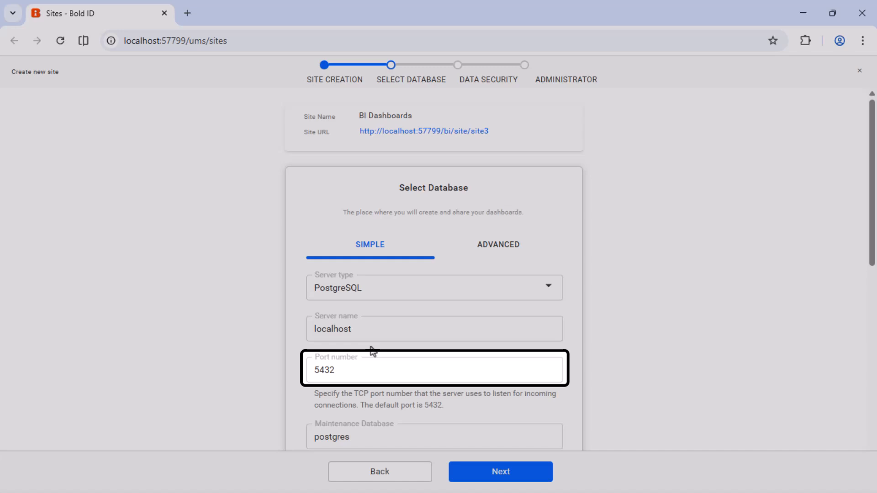
Step: Enter the database username
{"action": "scroll", "coordinate": [371, 347], "scroll_direction": "down", "scroll_amount": 7}
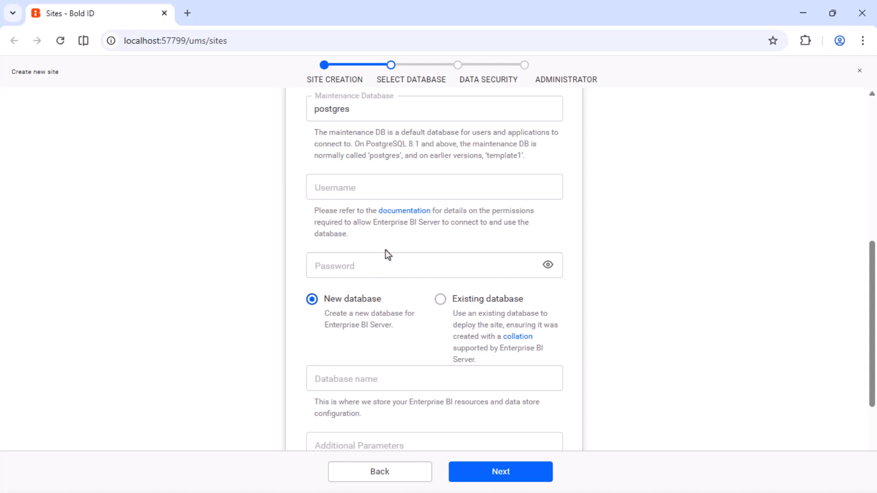
{"action": "left_click", "coordinate": [394, 187]}
{"action": "type", "text": "postgres"}
{"action": "left_click", "coordinate": [420, 232]}
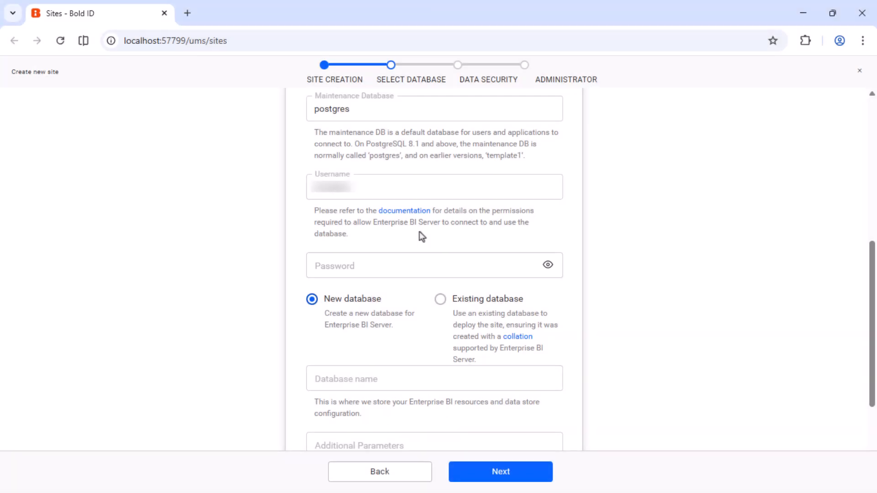
Step: Enter the database password
{"action": "left_click", "coordinate": [426, 268]}
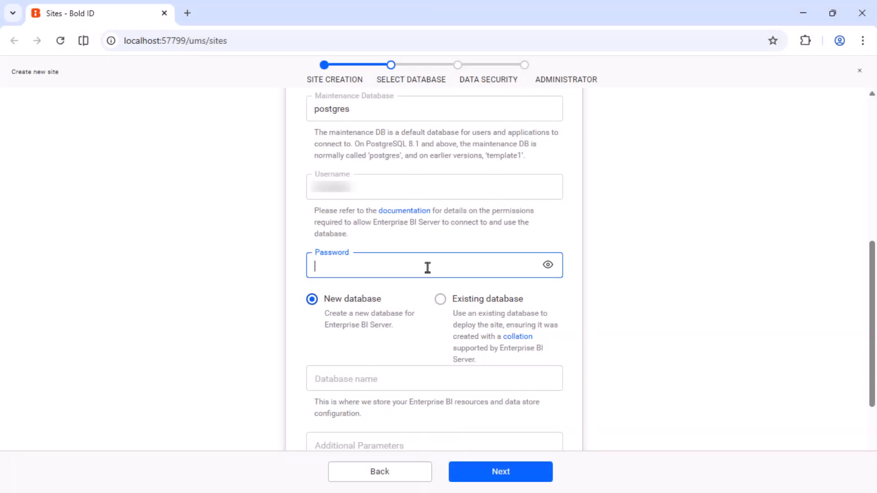
{"action": "type", "text": "••••"}
{"action": "left_click", "coordinate": [423, 286]}
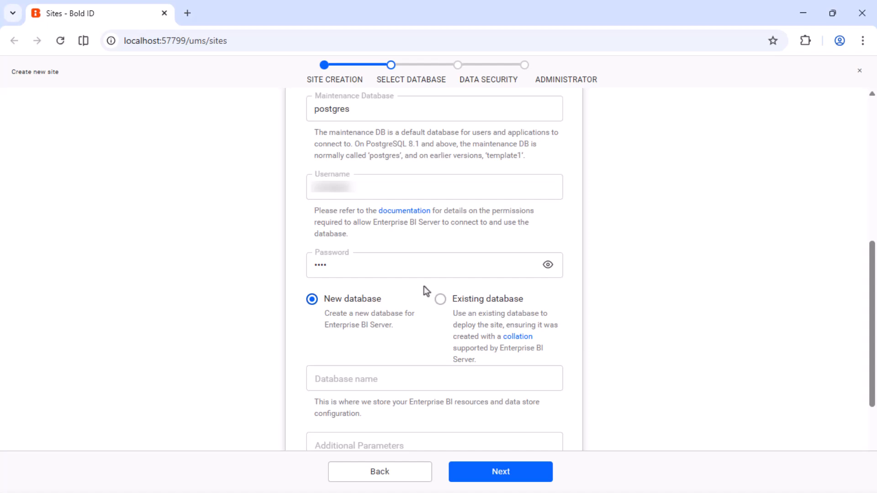
Step: Enter a name for the new database and continue to the data security step
{"action": "left_click", "coordinate": [417, 380]}
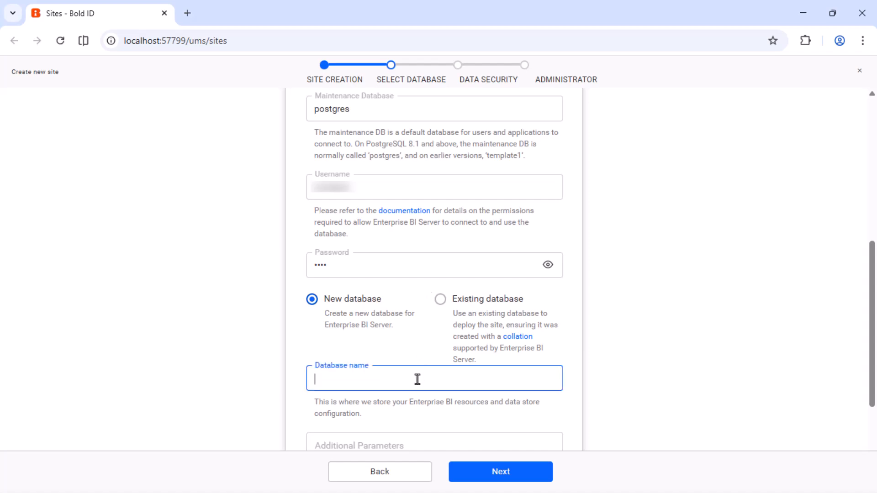
{"action": "type", "text": "********"}
{"action": "left_click", "coordinate": [425, 413]}
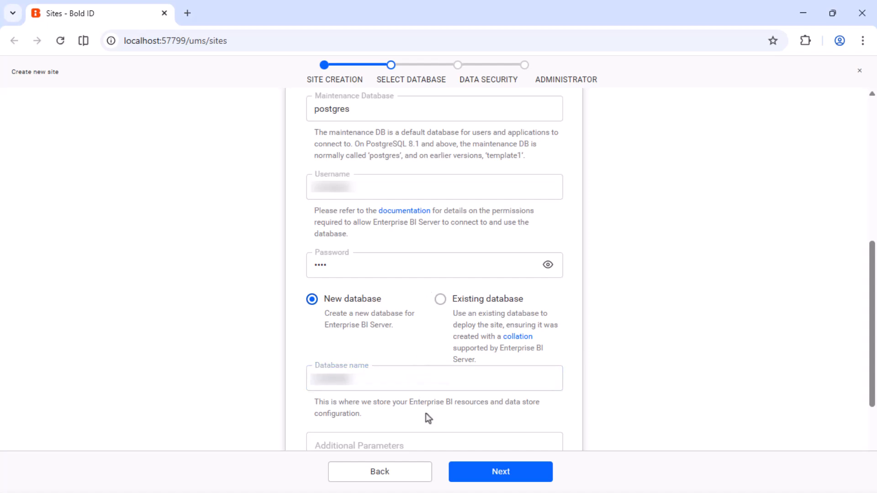
{"action": "scroll", "coordinate": [425, 413], "scroll_direction": "down", "scroll_amount": 3}
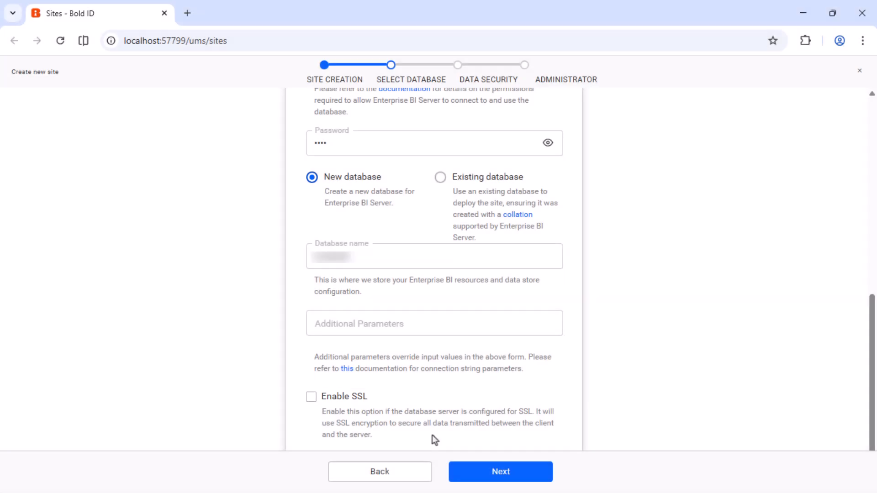
{"action": "left_click", "coordinate": [497, 473]}
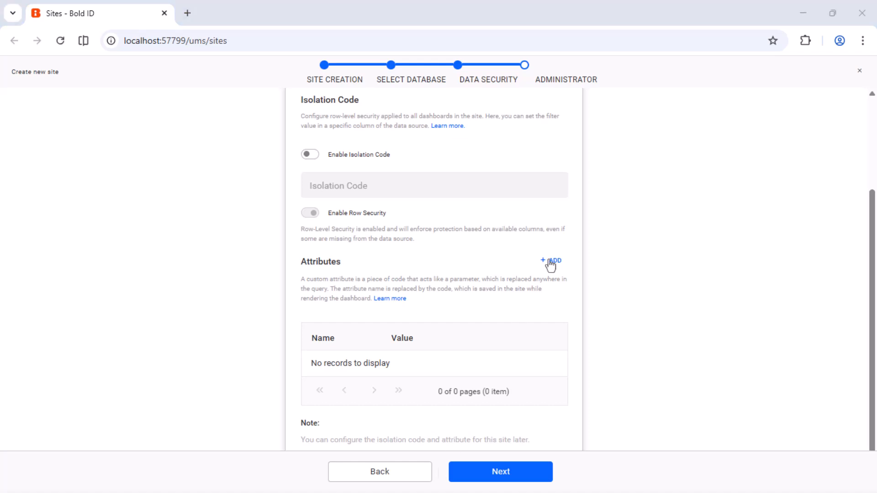
Step: Skip adding isolation code and attributes, continuing to the administrator step
{"action": "left_click", "coordinate": [549, 260]}
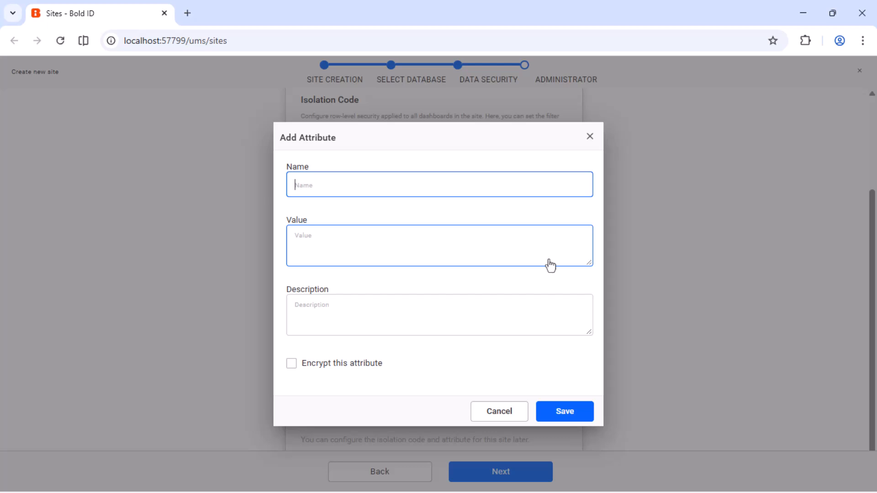
{"action": "left_click", "coordinate": [493, 413]}
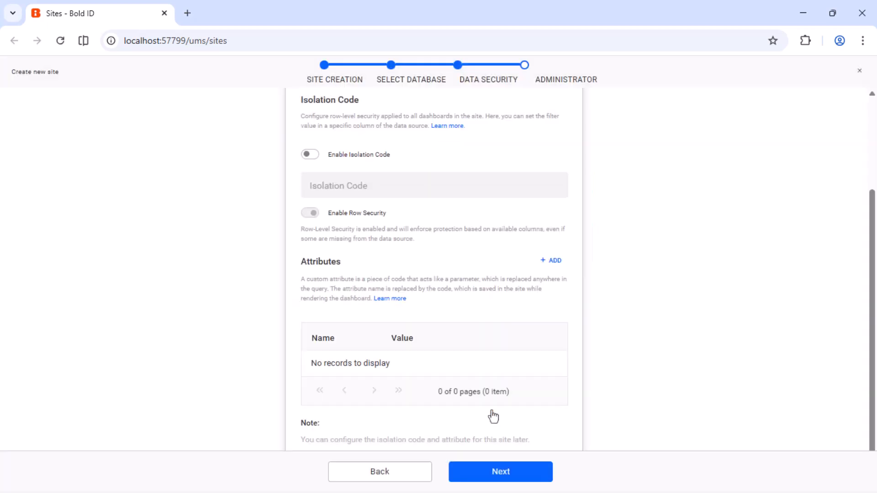
{"action": "left_click", "coordinate": [497, 473]}
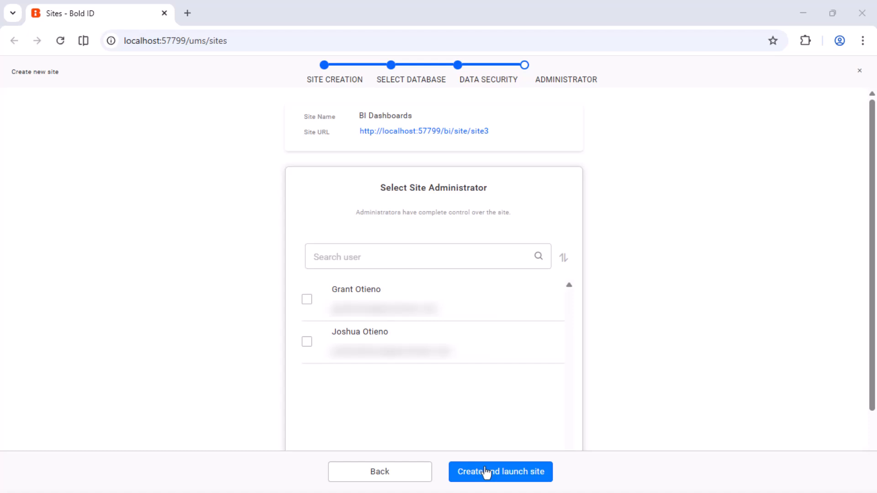
Step: Select the second listed user as site administrator and create and launch the site
{"action": "left_click", "coordinate": [307, 343]}
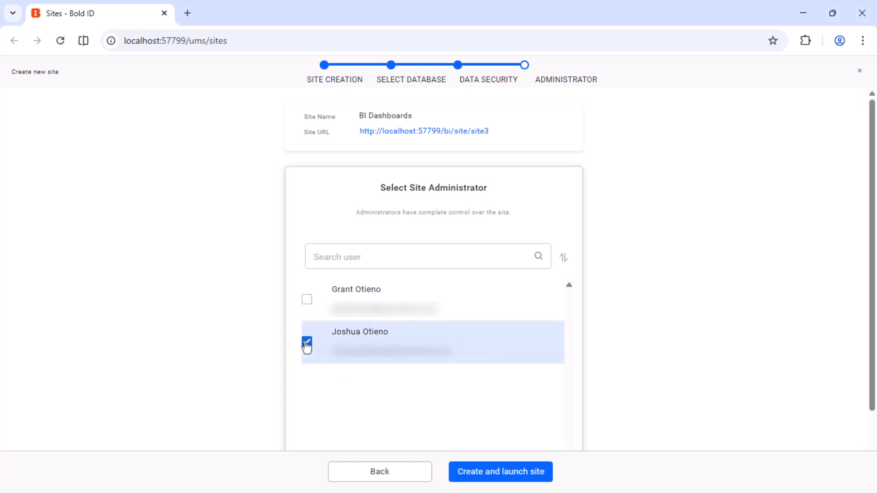
{"action": "left_click", "coordinate": [499, 471]}
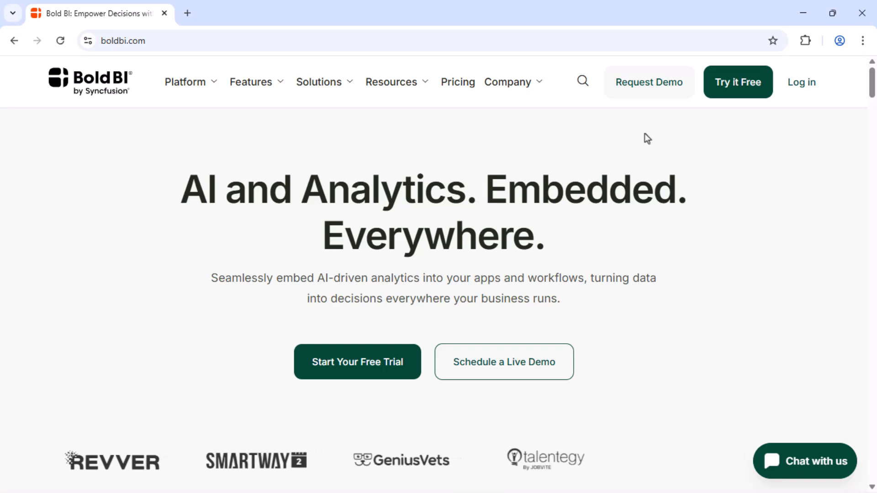
Step: Open the Request Demo page on the Bold BI website
{"action": "left_click", "coordinate": [734, 83]}
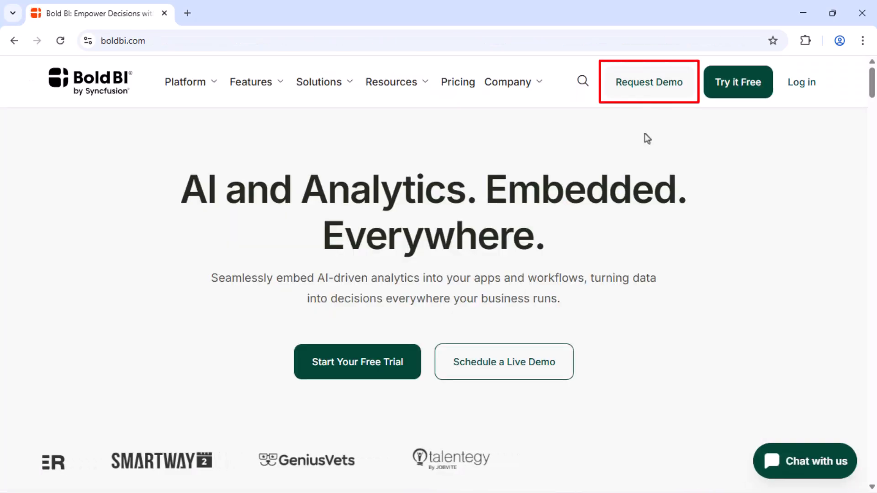
{"action": "left_click", "coordinate": [654, 94]}
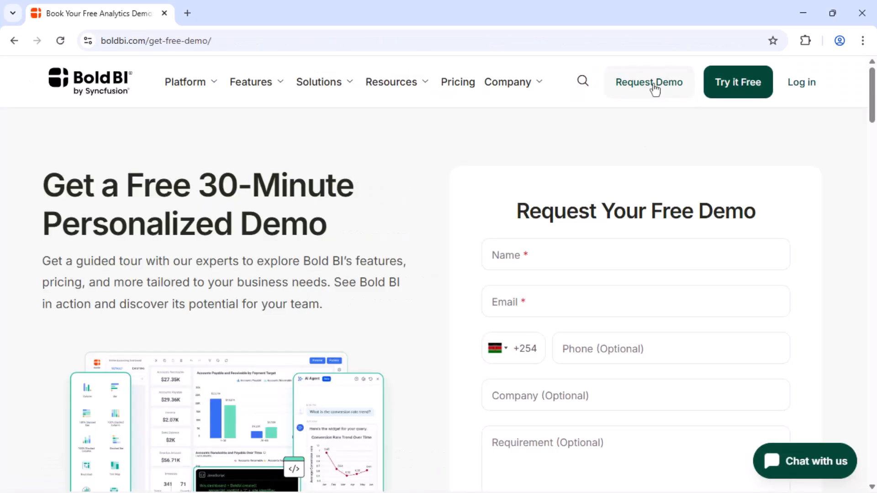